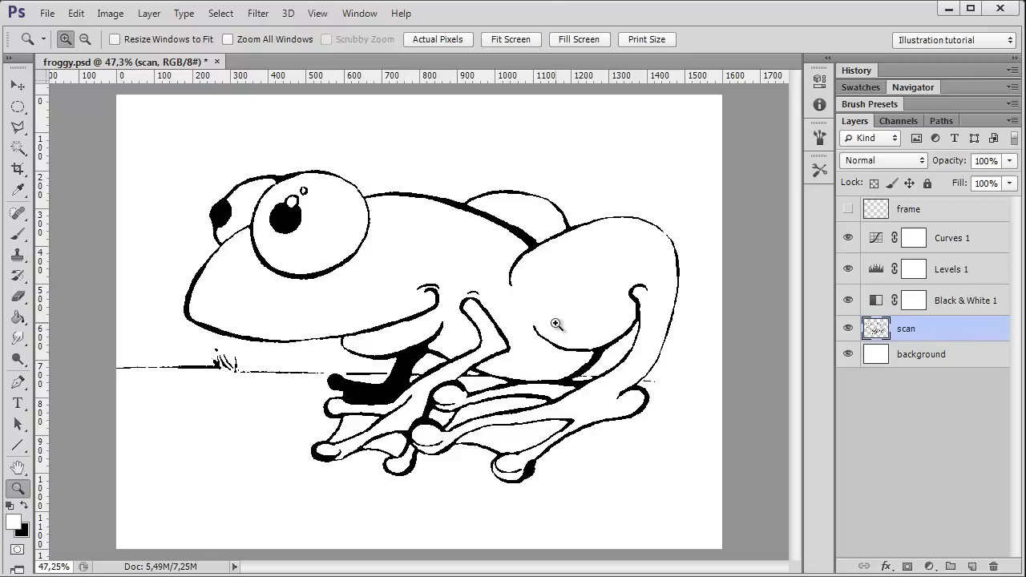
# Step: Select the entire frog scan canvas in Photoshop with Ctrl+A
pyautogui.hotkey('ctrl', 'a')
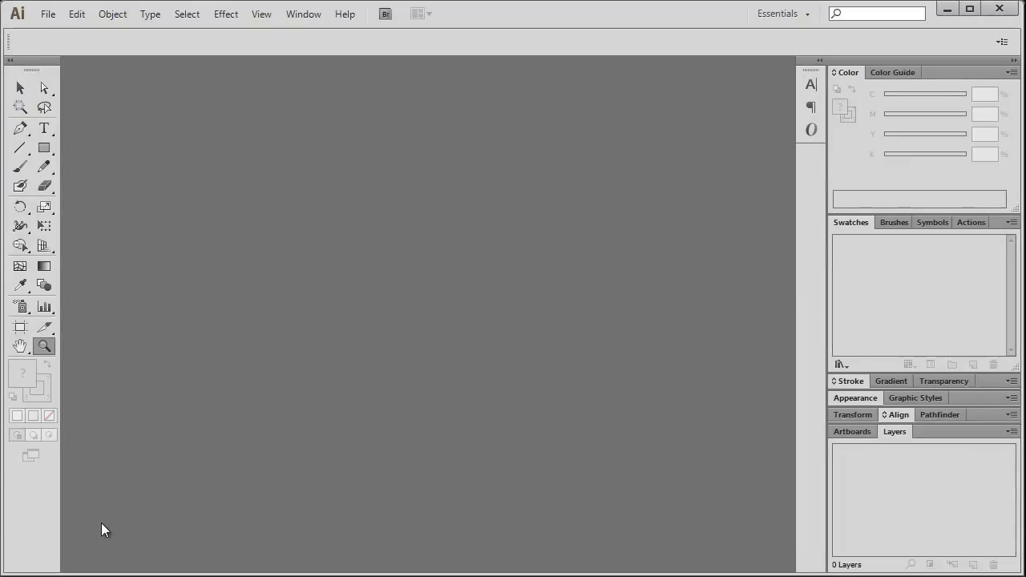
# Step: Create a new landscape A4 document, 297 × 210 mm, named Untitled-3
pyautogui.click(47, 16)
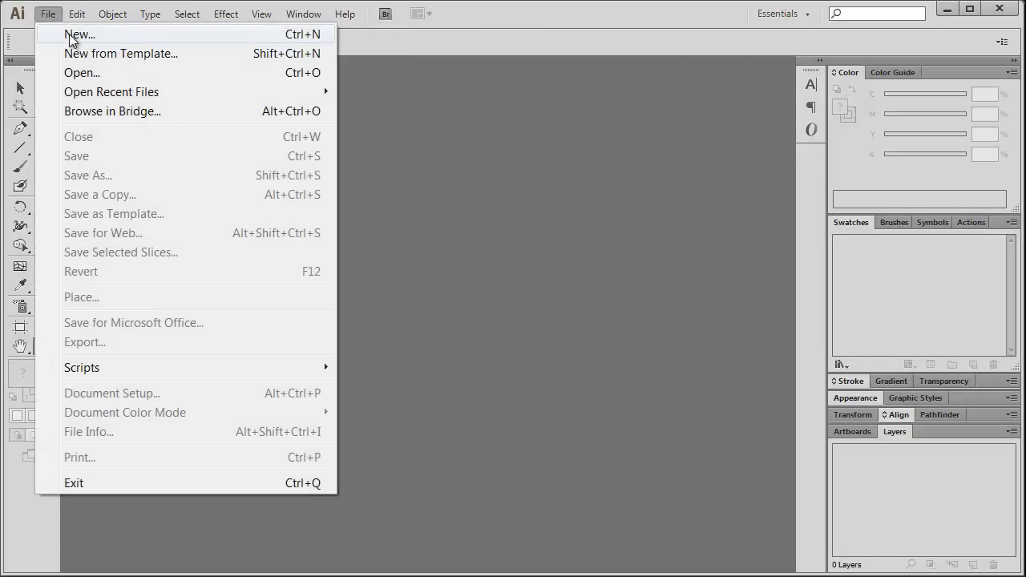
pyautogui.click(71, 35)
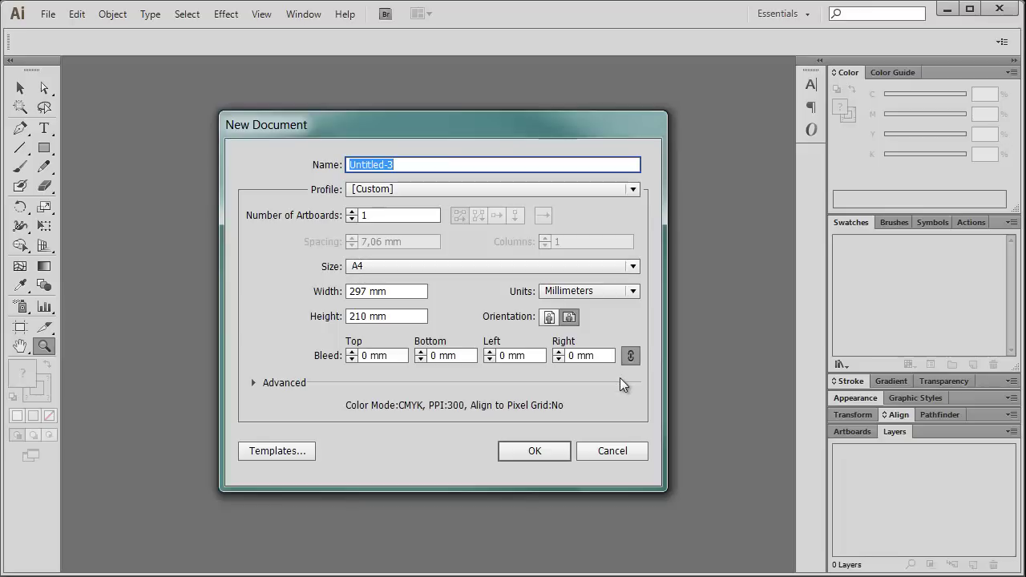
pyautogui.click(569, 319)
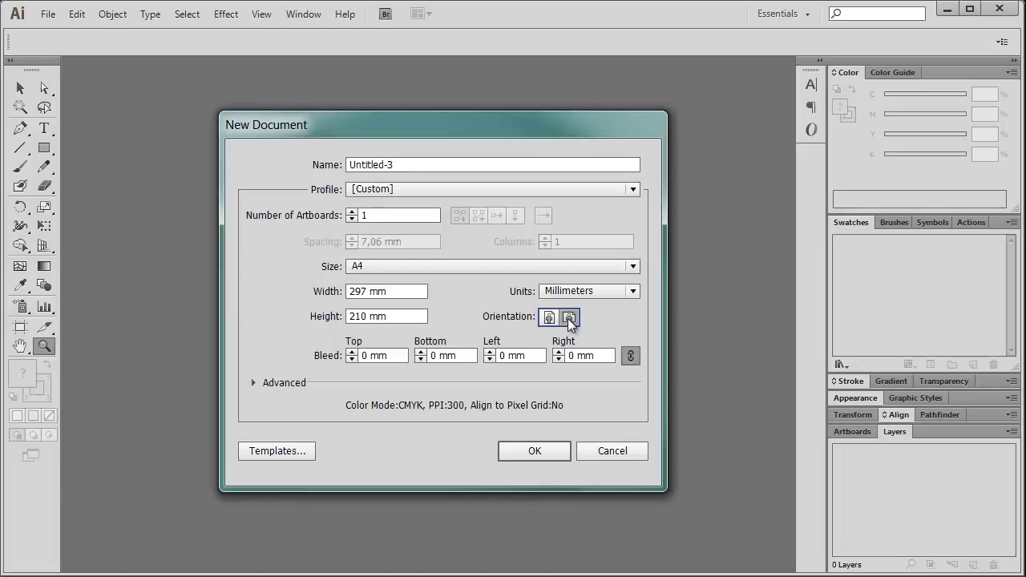
pyautogui.click(535, 454)
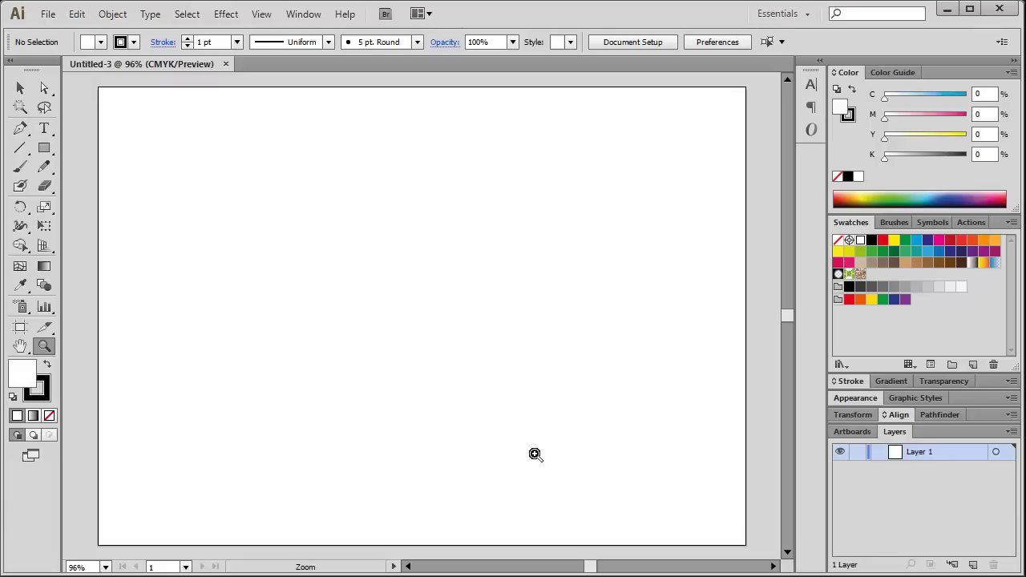
# Step: Paste the copied frog scan onto the Untitled-3 artboard
pyautogui.hotkey('ctrl', 'v')
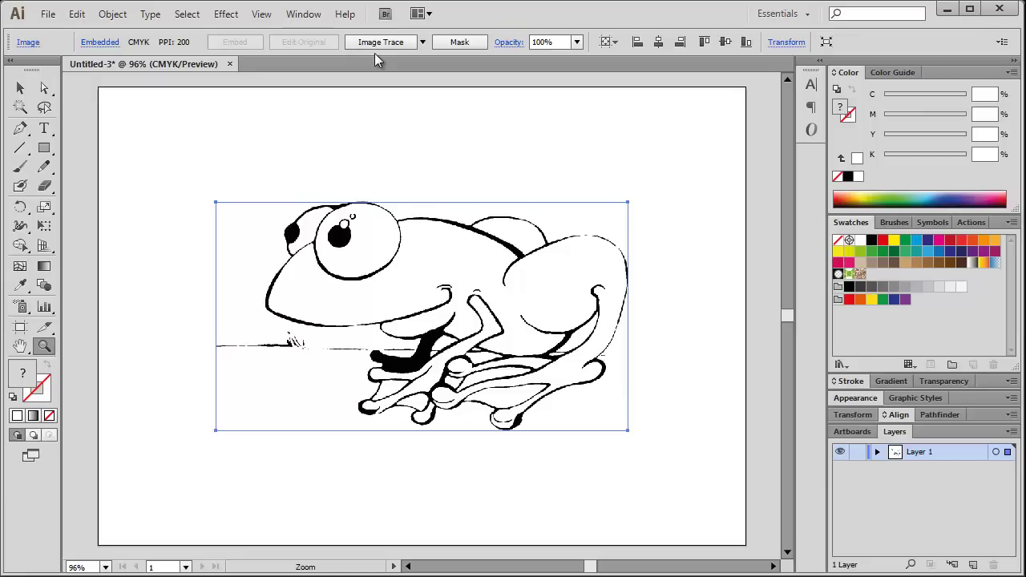
# Step: Trace the frog scan using the Sketched Art tracing preset
pyautogui.click(422, 43)
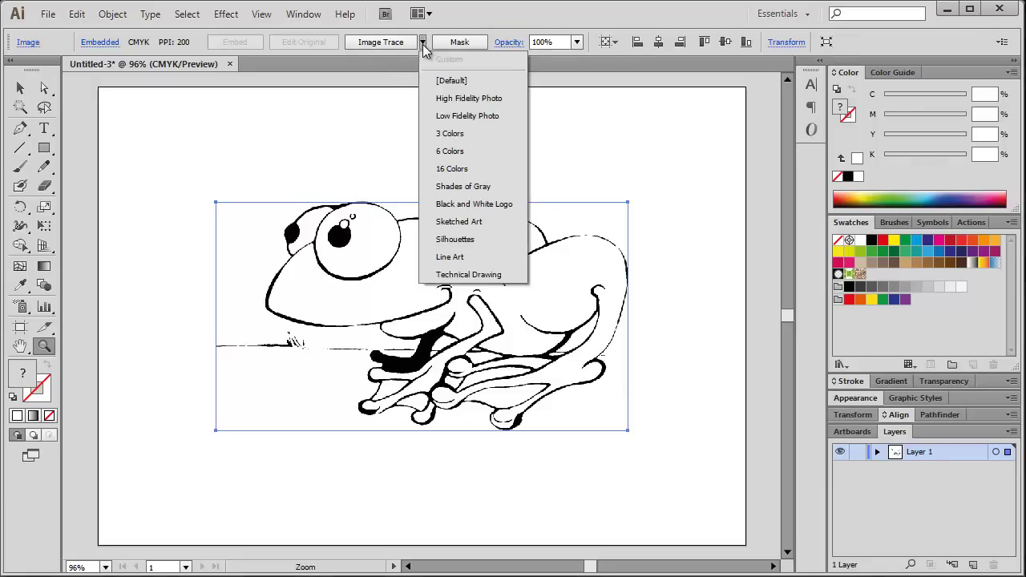
pyautogui.click(464, 221)
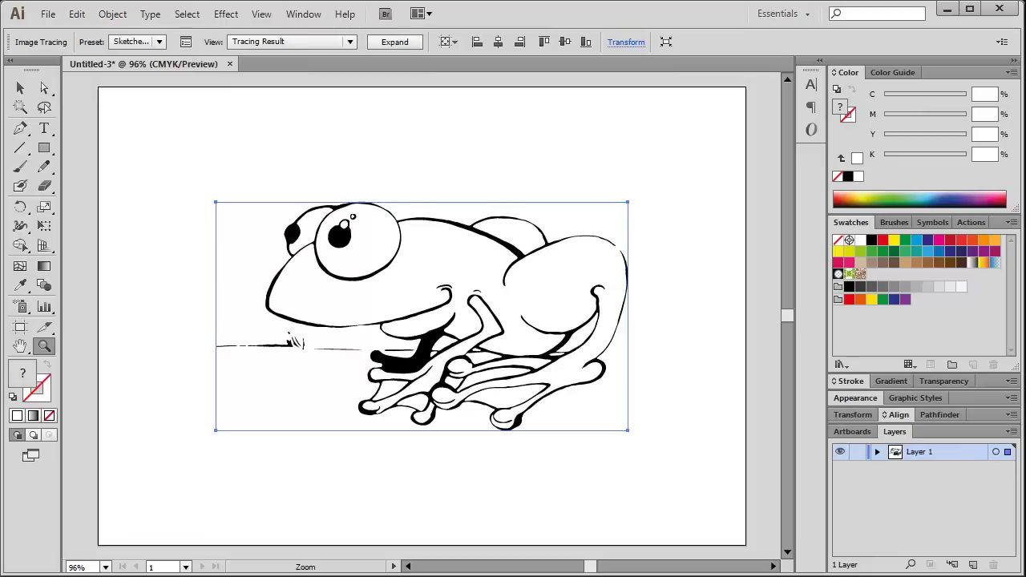
# Step: Review and close the Image Trace settings, then zoom to 158% around the traced frog
pyautogui.click(185, 42)
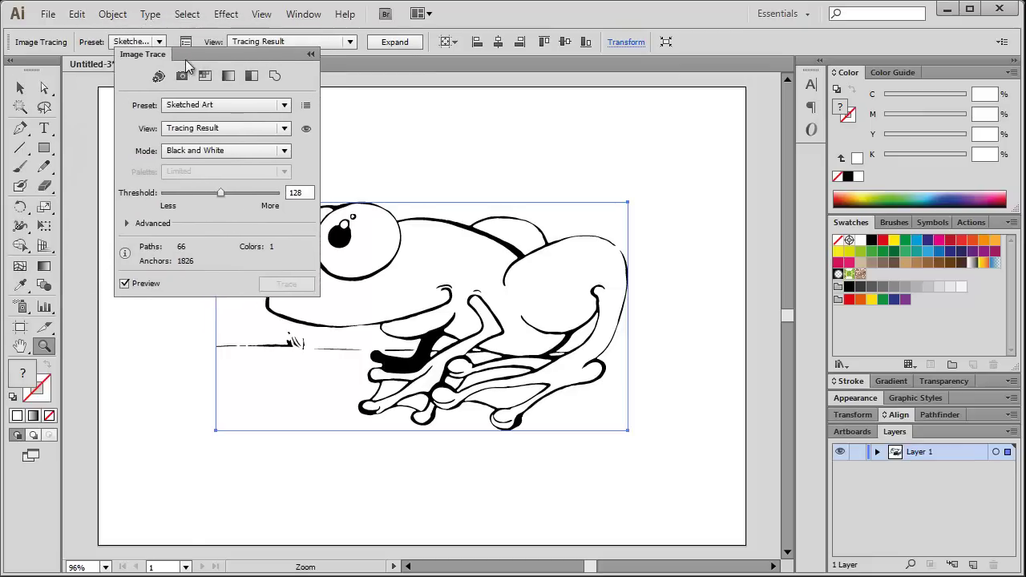
pyautogui.moveTo(191, 52); pyautogui.dragTo(179, 69)
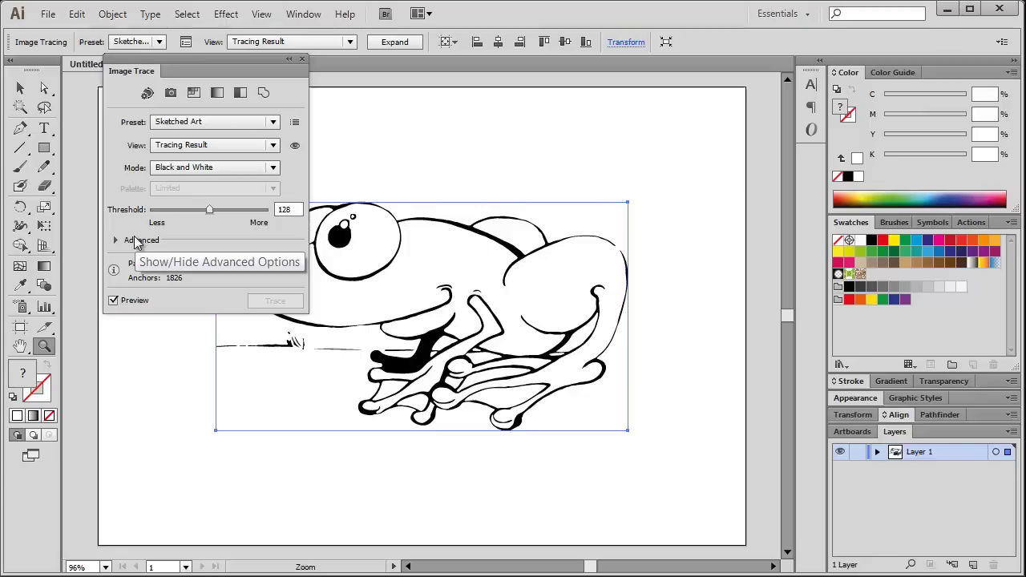
pyautogui.click(301, 59)
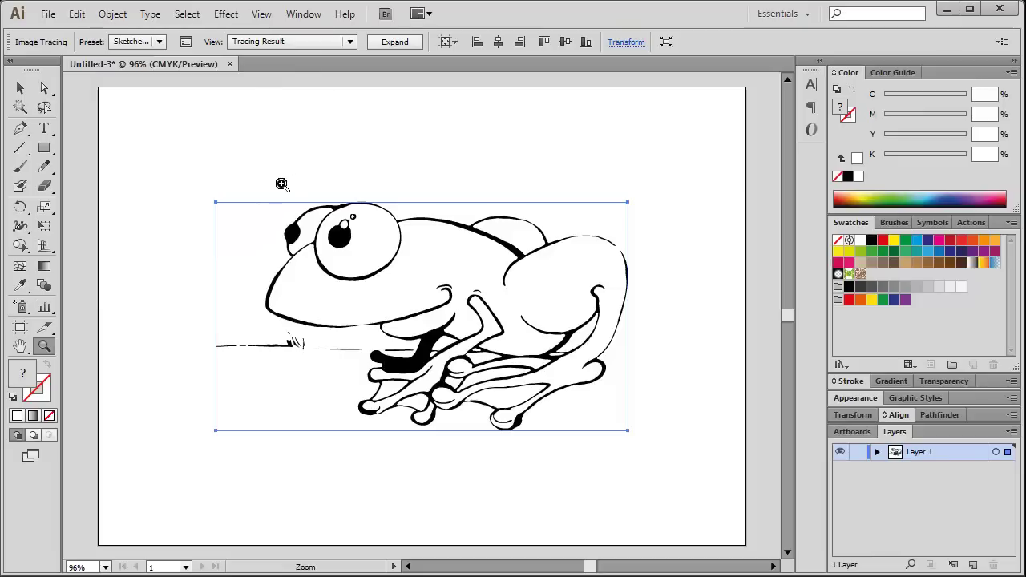
pyautogui.moveTo(219, 169); pyautogui.dragTo(658, 463)
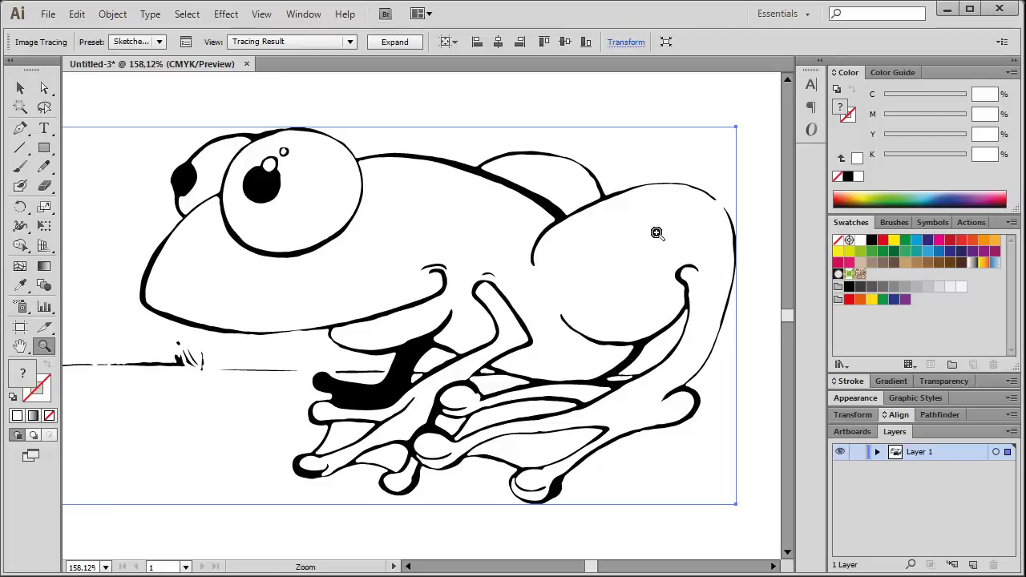
pyautogui.moveTo(595, 568); pyautogui.dragTo(594, 571)
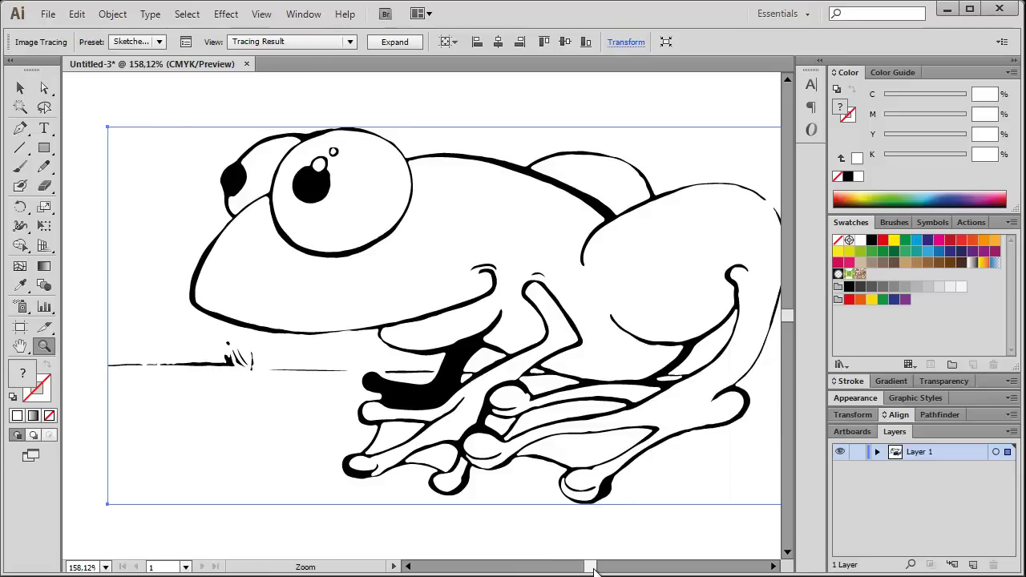
# Step: Expand the frog tracing into vector paths and minimize Illustrator to return to Photoshop
pyautogui.click(395, 41)
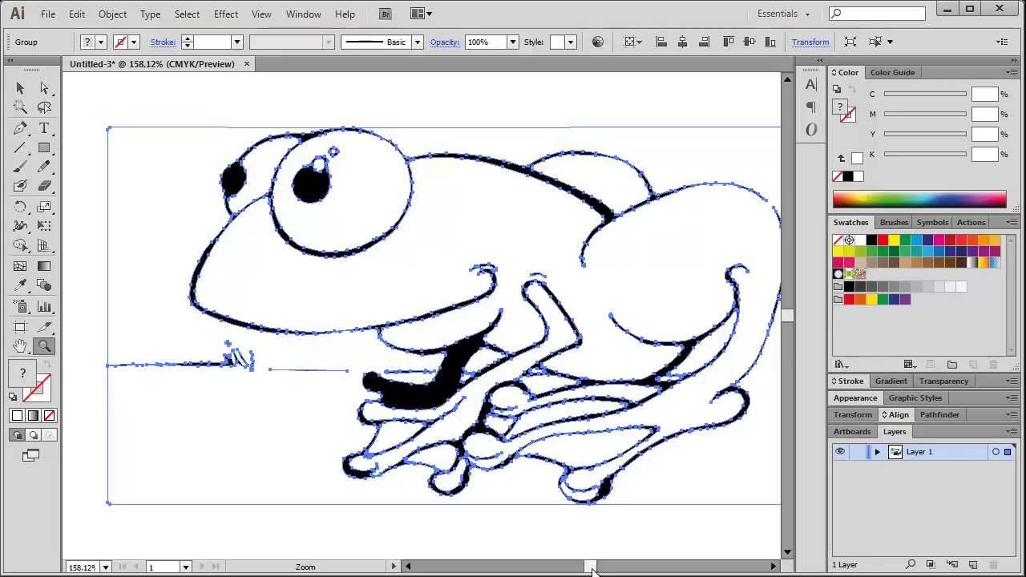
pyautogui.hscroll(1, 592, 571)
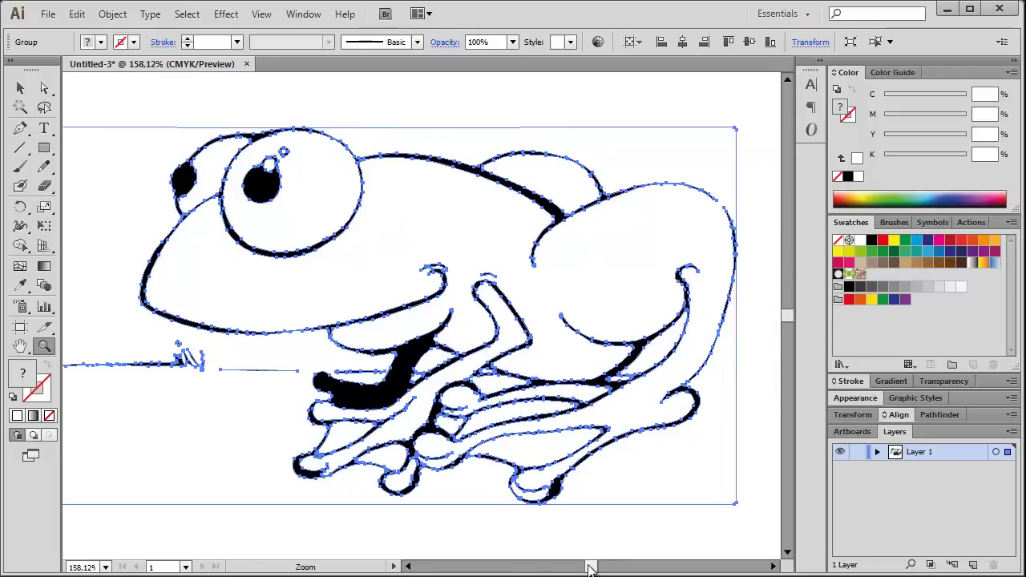
pyautogui.hscroll(-1, 589, 569)
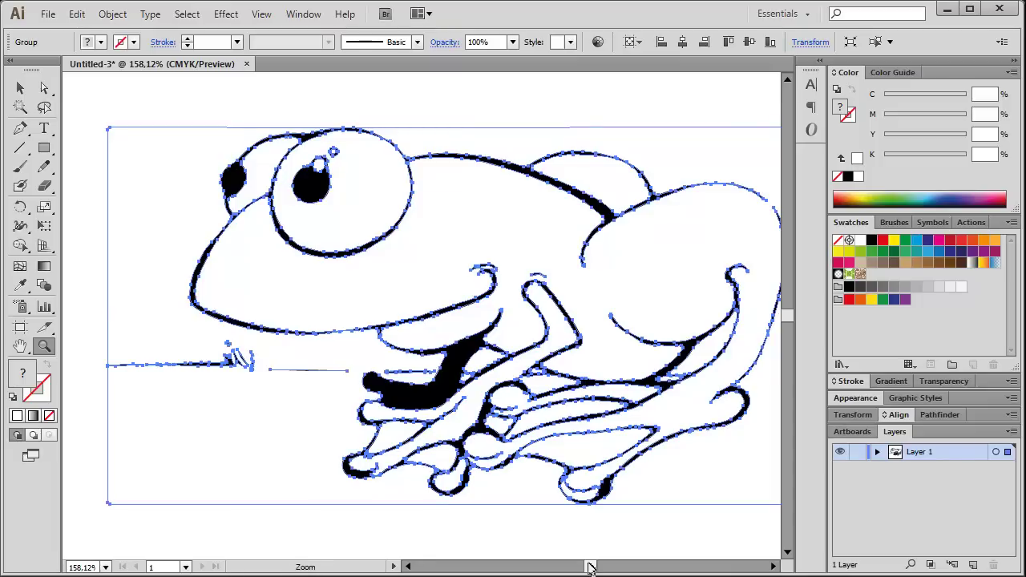
pyautogui.click(946, 15)
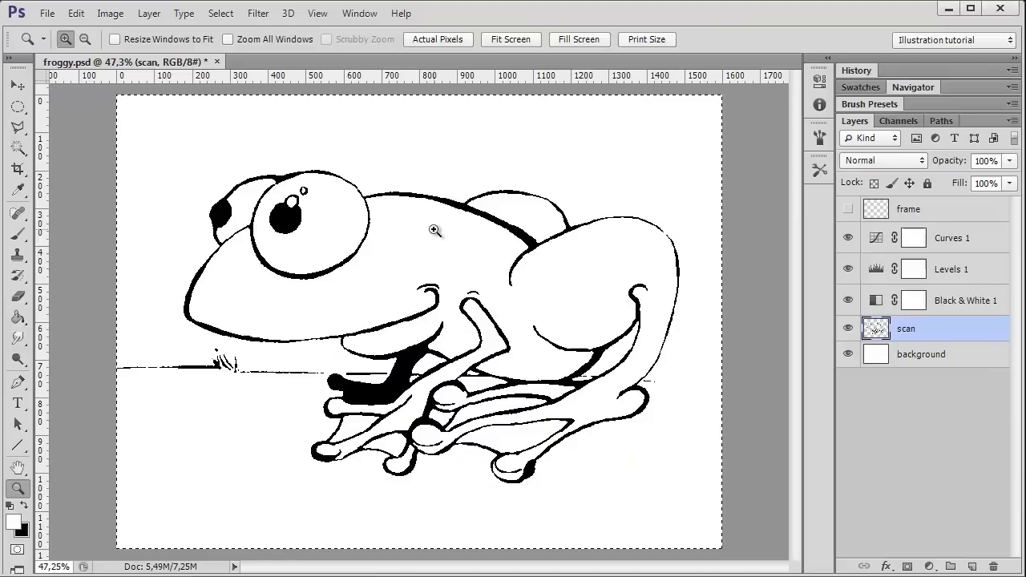
# Step: Select all in froggy.psd and paste the traced frog paths, bringing up the Paste dialog
pyautogui.hotkey('ctrl', 'a')
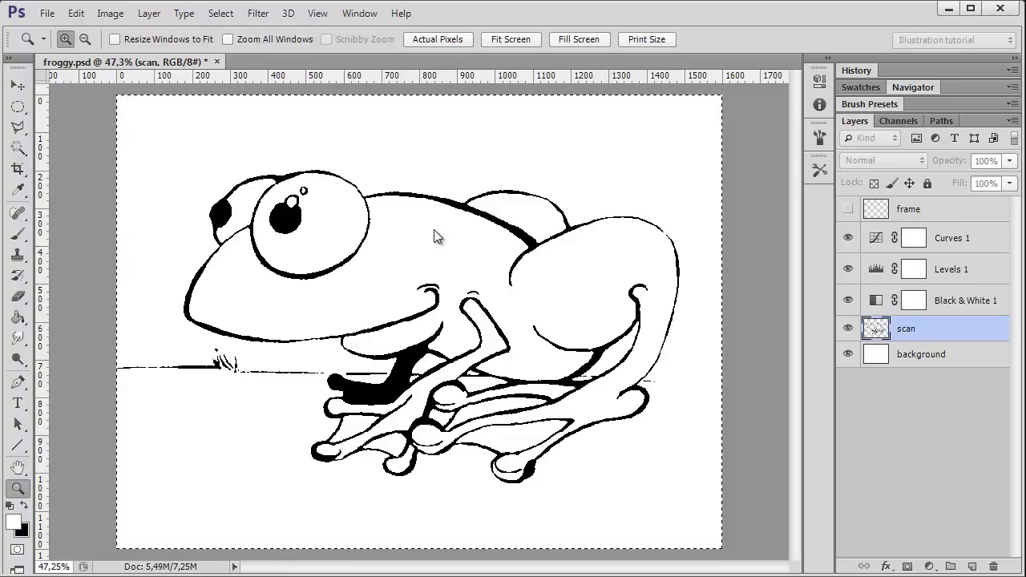
pyautogui.hotkey('ctrl', 'v')
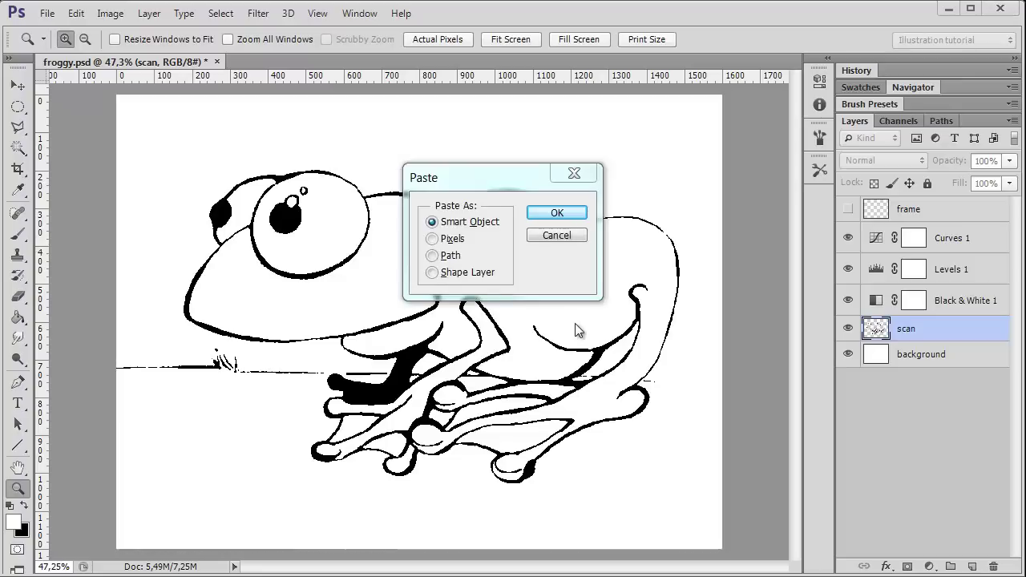
# Step: Paste the traced frog into froggy.psd as a Smart Object
pyautogui.click(501, 178)
pyautogui.moveTo(500, 177); pyautogui.dragTo(436, 142)
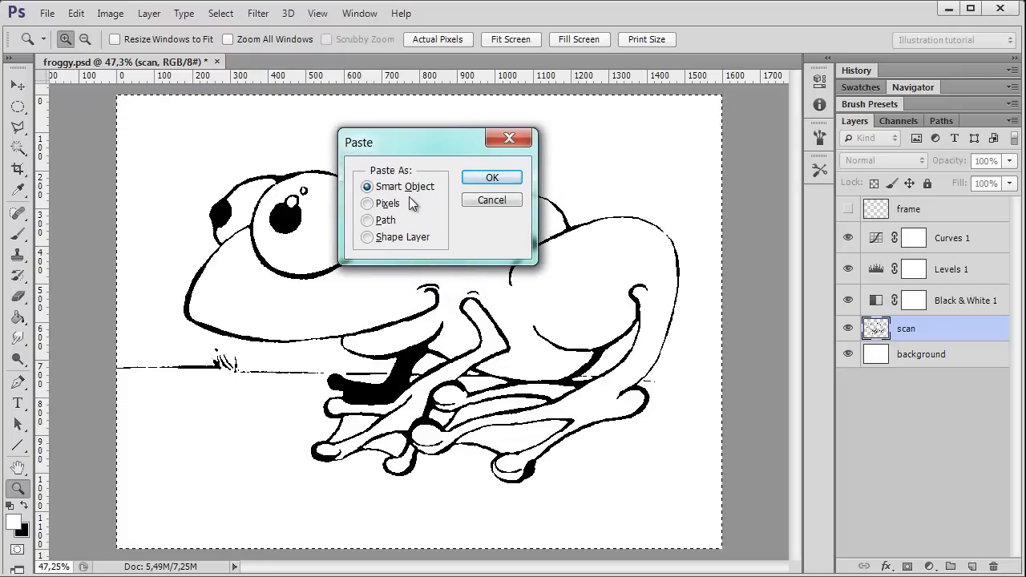
pyautogui.click(492, 178)
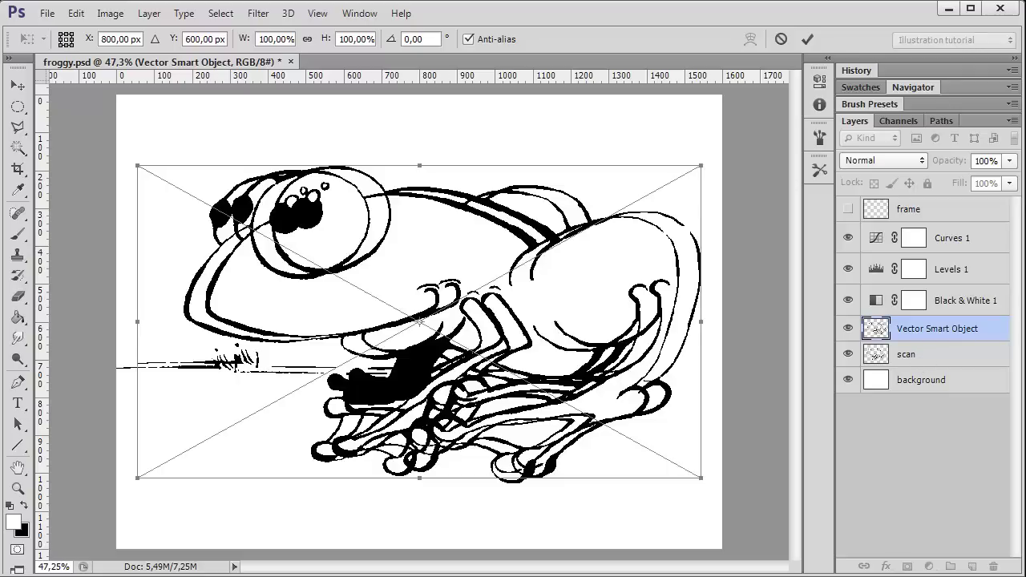
# Step: Commit the placed vector frog, hide the scan layer, and align the line art
pyautogui.click(18, 86)
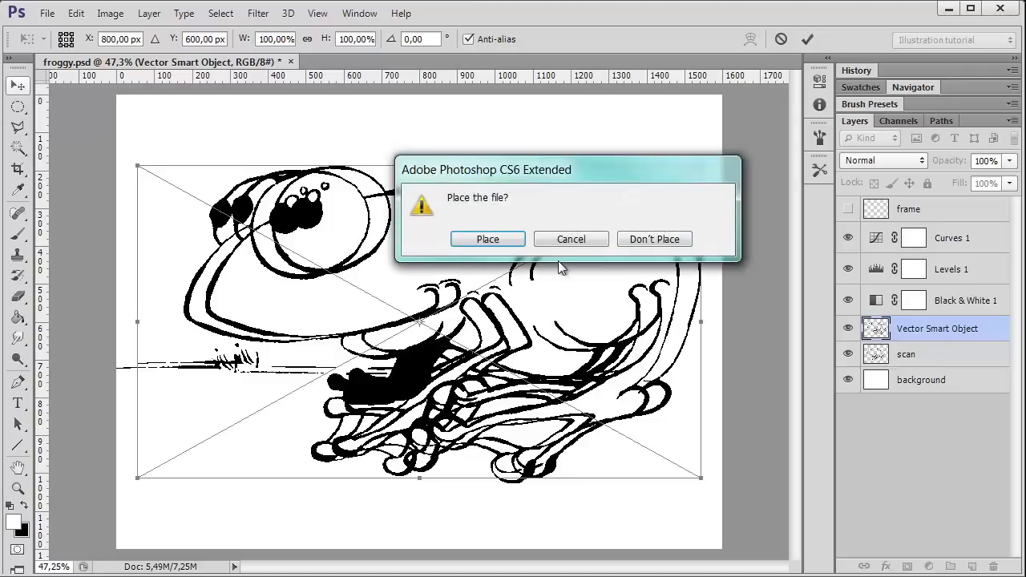
pyautogui.click(487, 239)
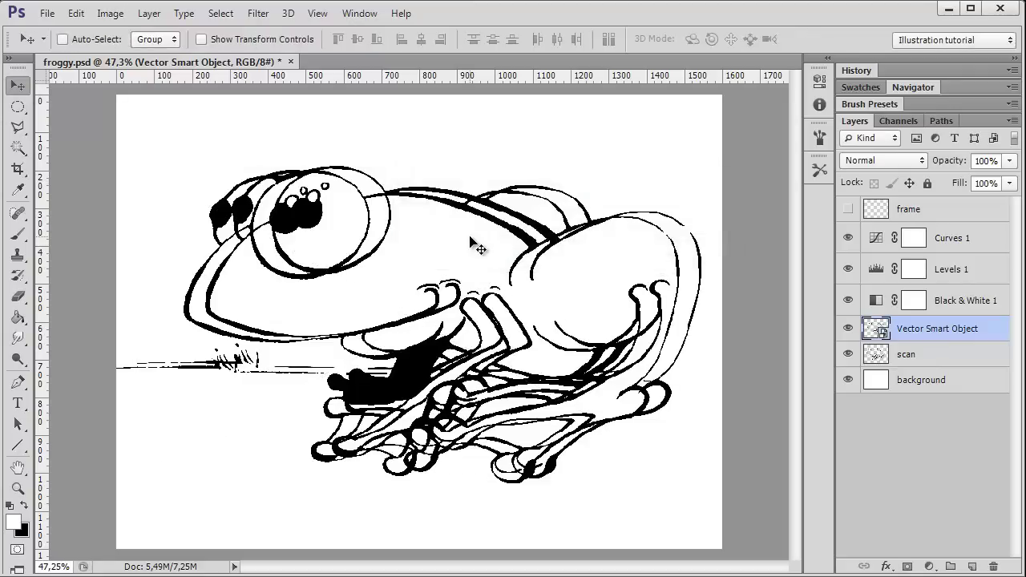
pyautogui.click(919, 354)
pyautogui.click(848, 354)
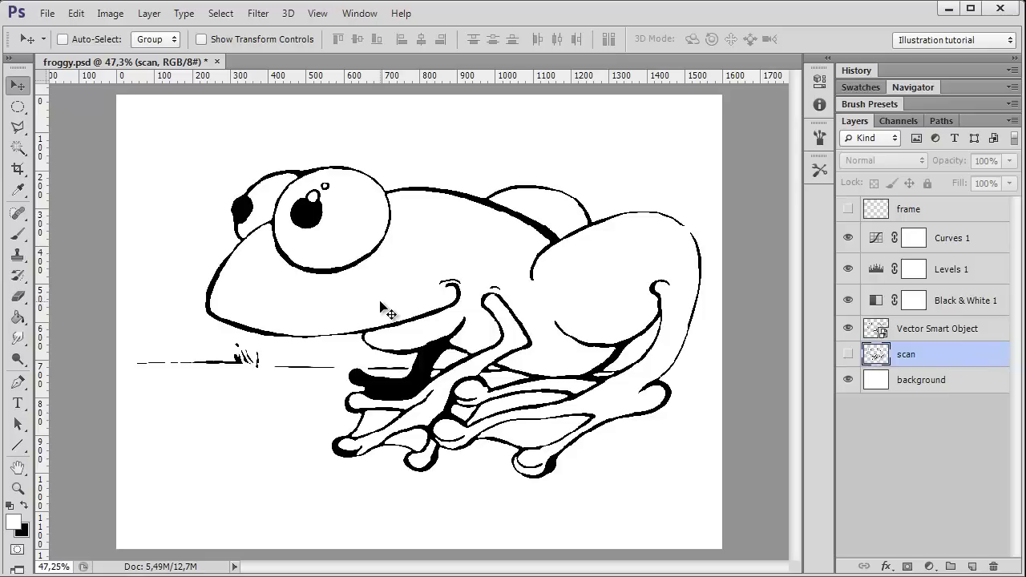
pyautogui.moveTo(451, 301); pyautogui.dragTo(396, 300)
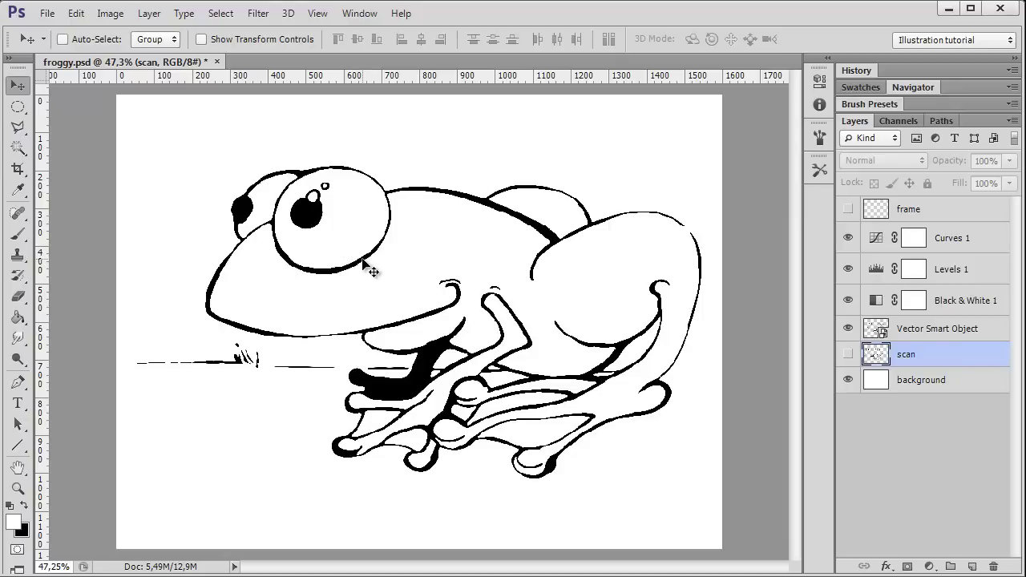
# Step: Nudge the vector frog left, then delete the scan layer and confirm
pyautogui.click(899, 333)
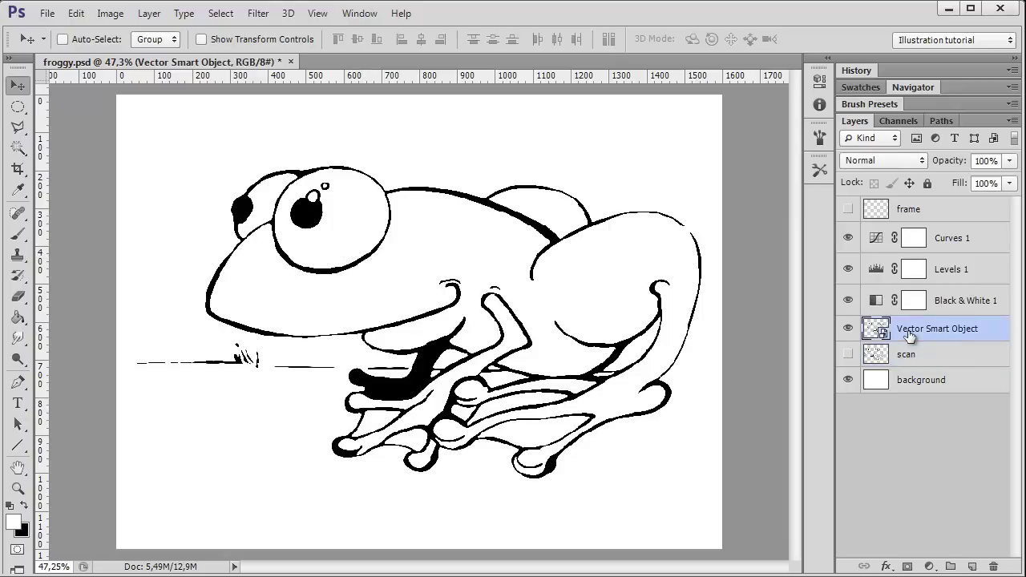
pyautogui.hotkey('shift', 'Left')
pyautogui.hotkey('shift', 'Left')
pyautogui.hotkey('shift', 'Left')
pyautogui.hotkey('shift', 'Left')
pyautogui.hotkey('shift', 'Left')
pyautogui.hotkey('shift', 'Left')
pyautogui.hotkey('shift', 'Left')
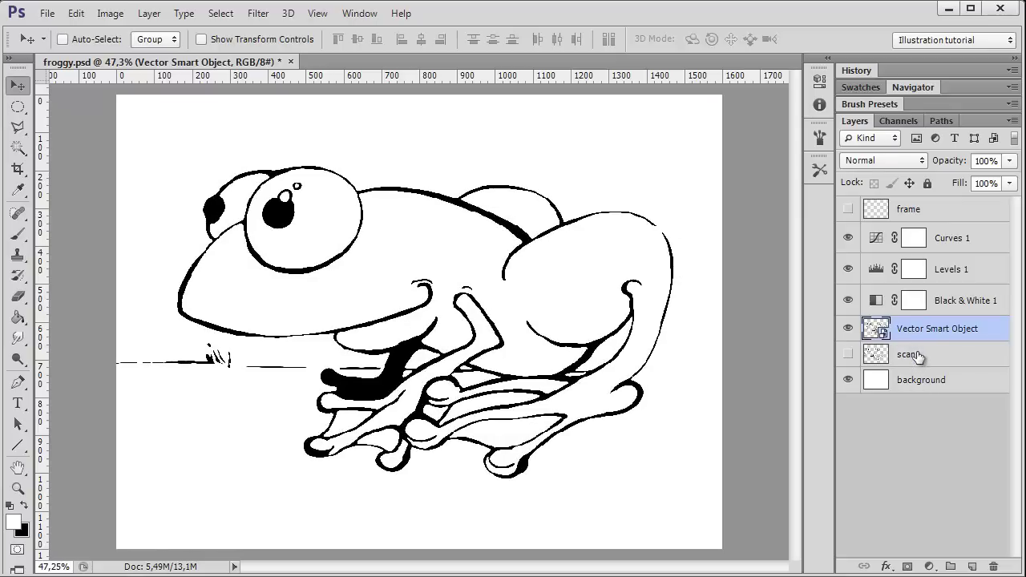
pyautogui.click(918, 358)
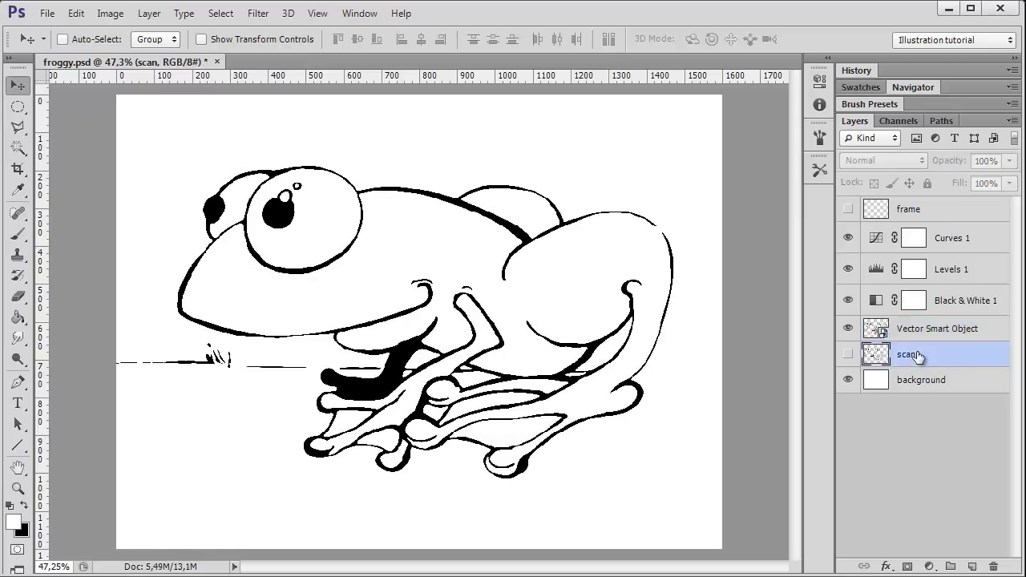
pyautogui.click(993, 566)
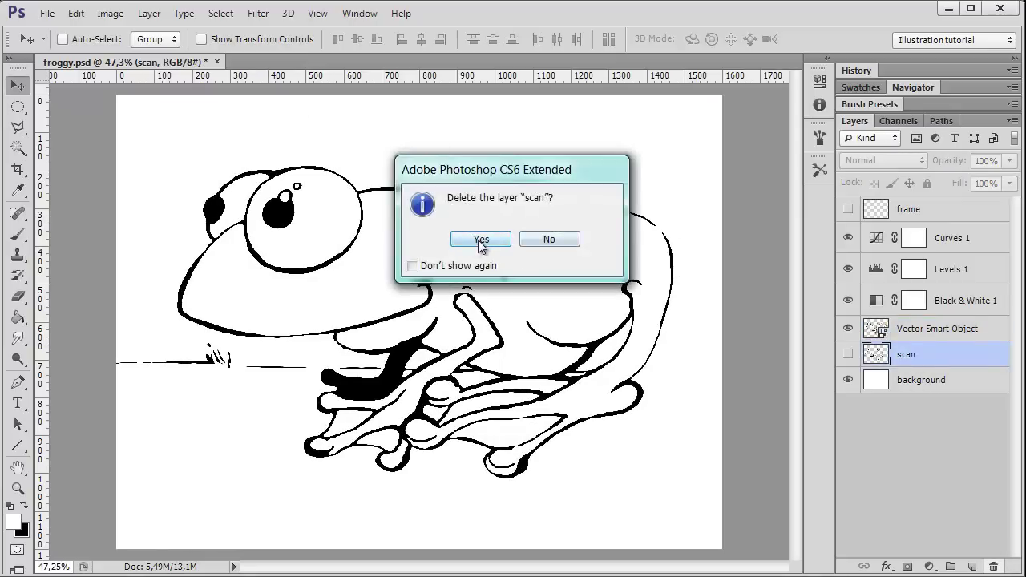
pyautogui.click(482, 240)
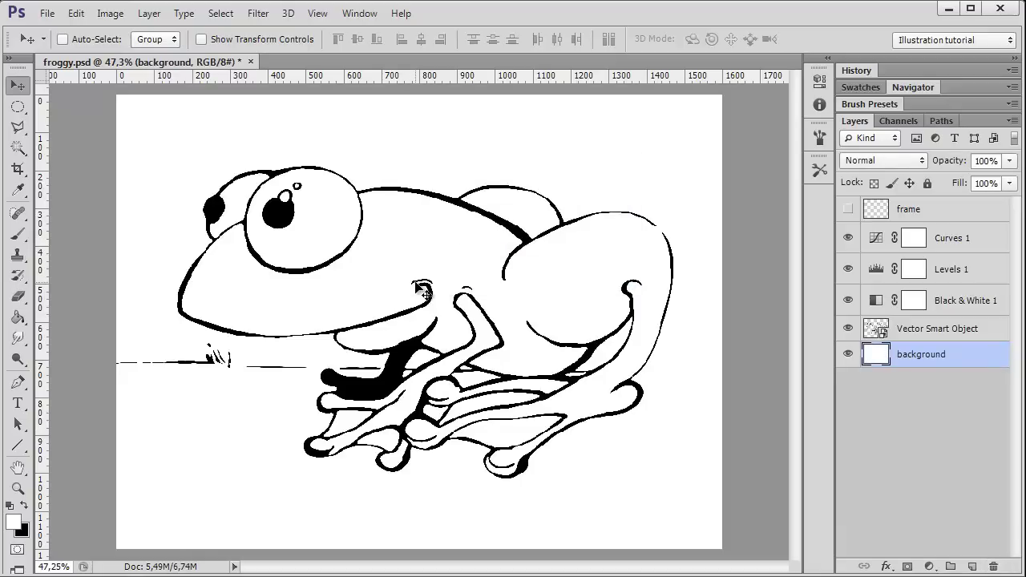
# Step: Zoom the frog drawing to 100% and pan to the line art around its back leg
pyautogui.hotkey('ctrl', '+')
pyautogui.hotkey('ctrl', '+')
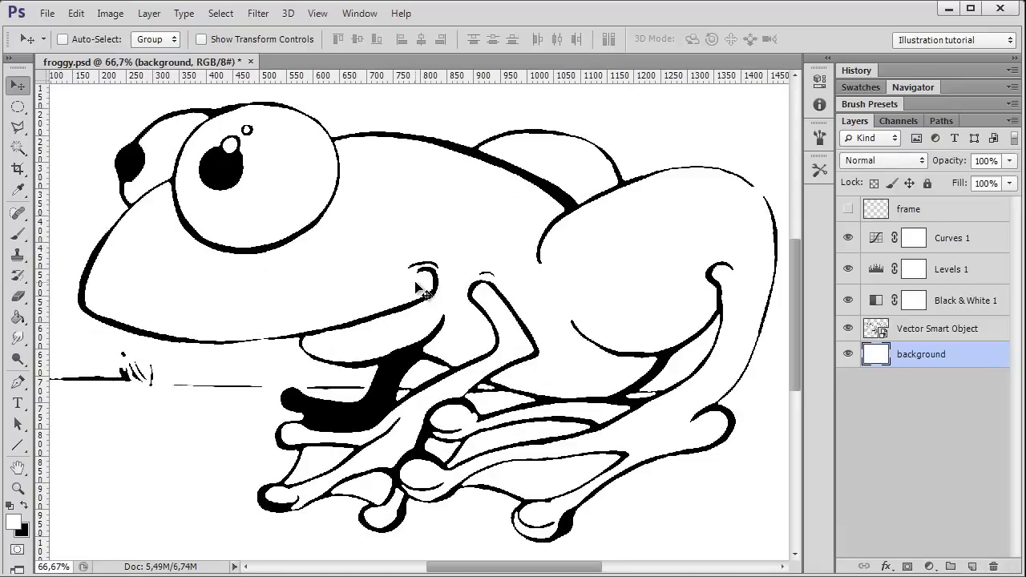
pyautogui.hotkey('ctrl', '+')
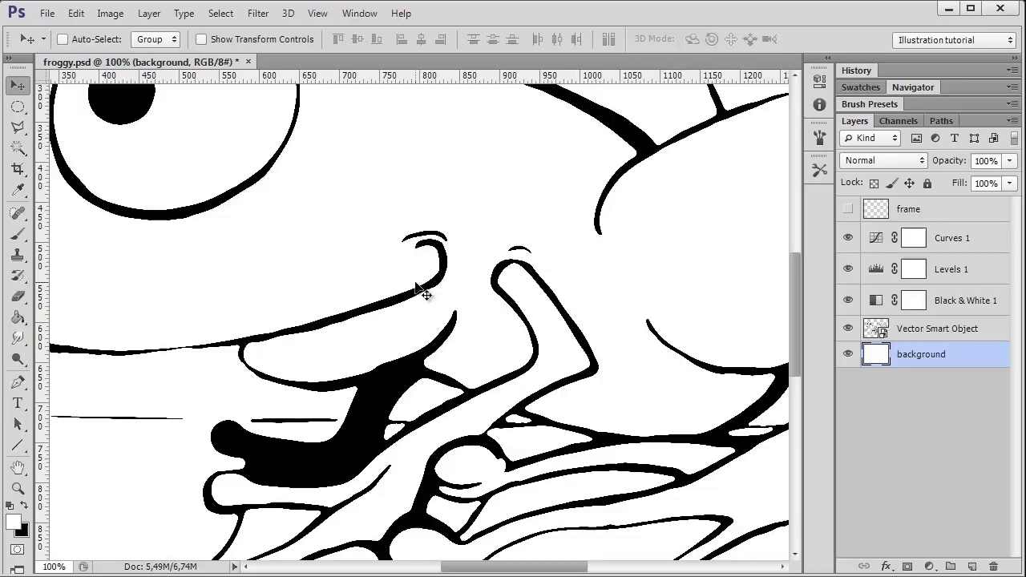
pyautogui.scroll(3, 417, 289)
pyautogui.scroll(1, 417, 289)
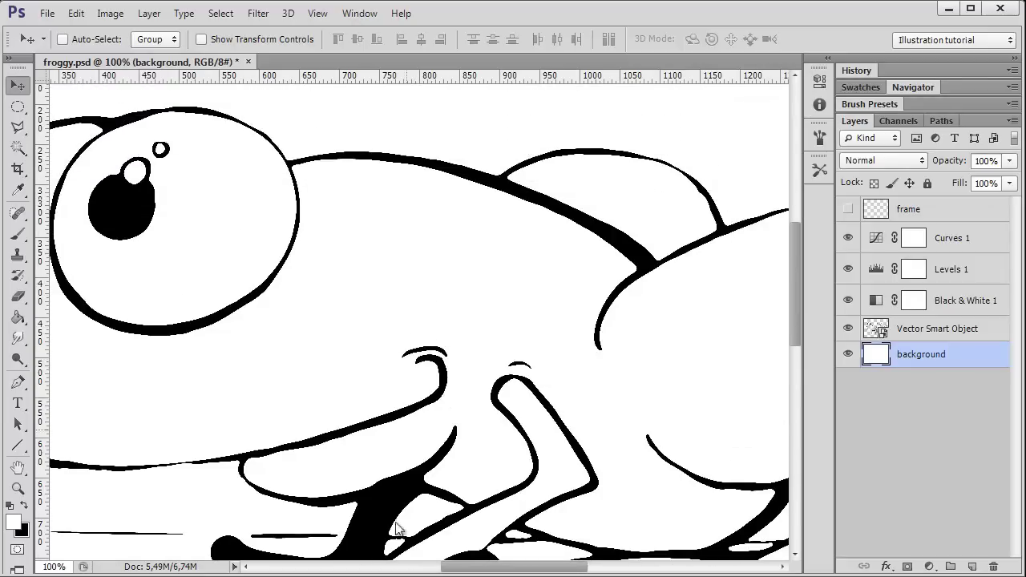
pyautogui.moveTo(545, 570); pyautogui.dragTo(599, 567)
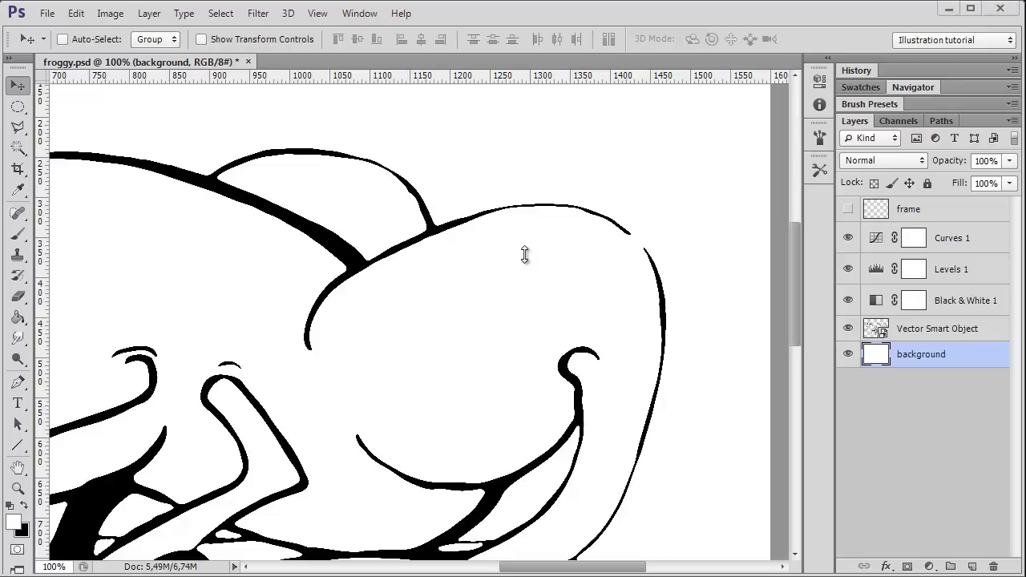
# Step: Rasterize the Vector Smart Object layer holding the frog line art
pyautogui.click(933, 333)
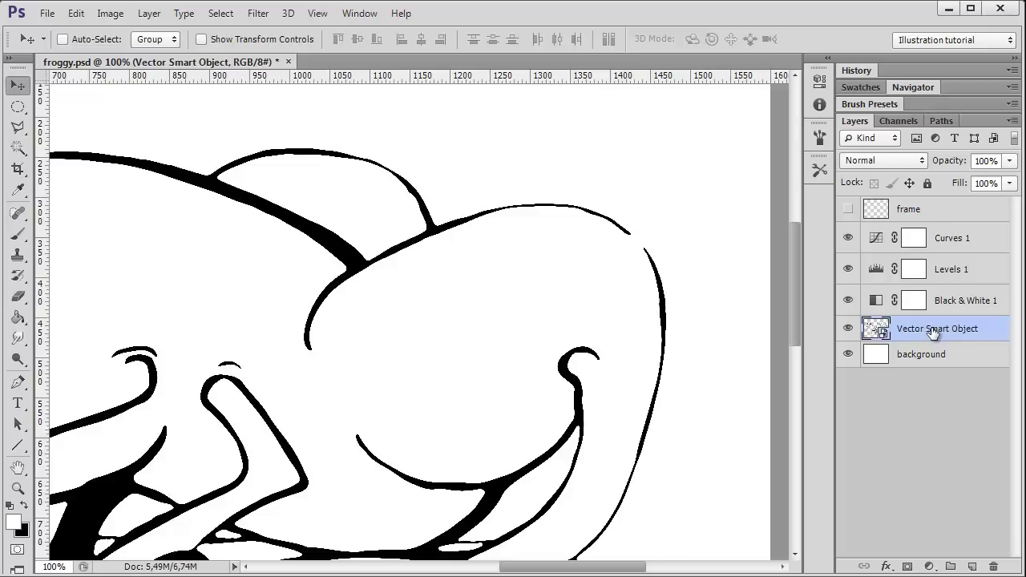
pyautogui.rightClick(932, 331)
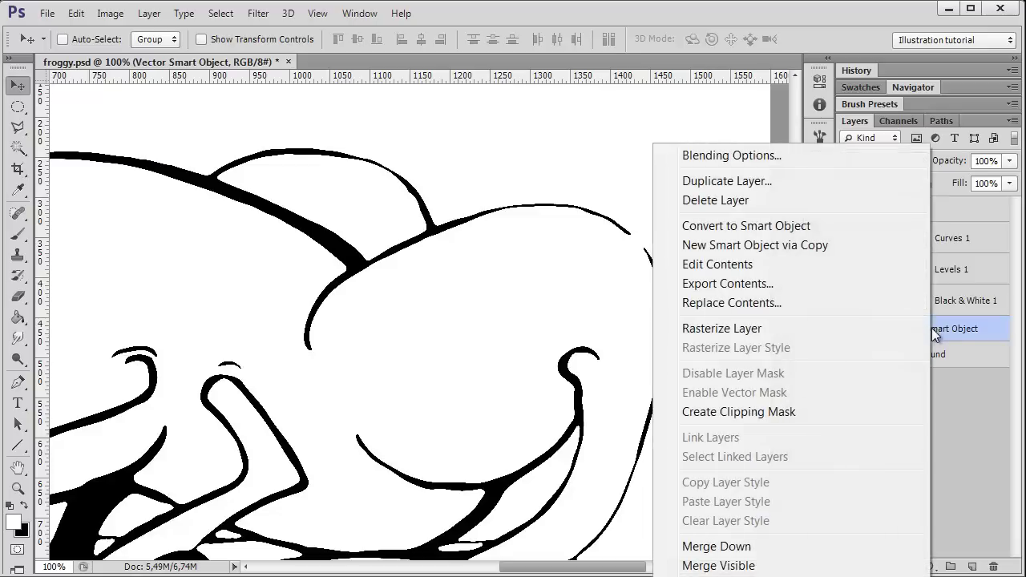
pyautogui.click(750, 330)
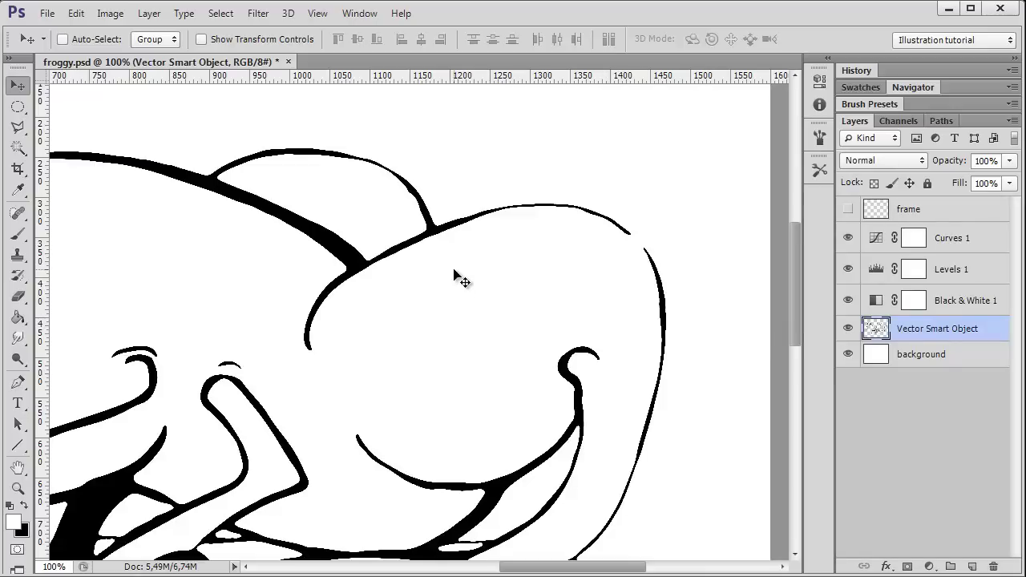
# Step: Zoom into the gap in the back curve and make black the foreground colour
pyautogui.click(18, 488)
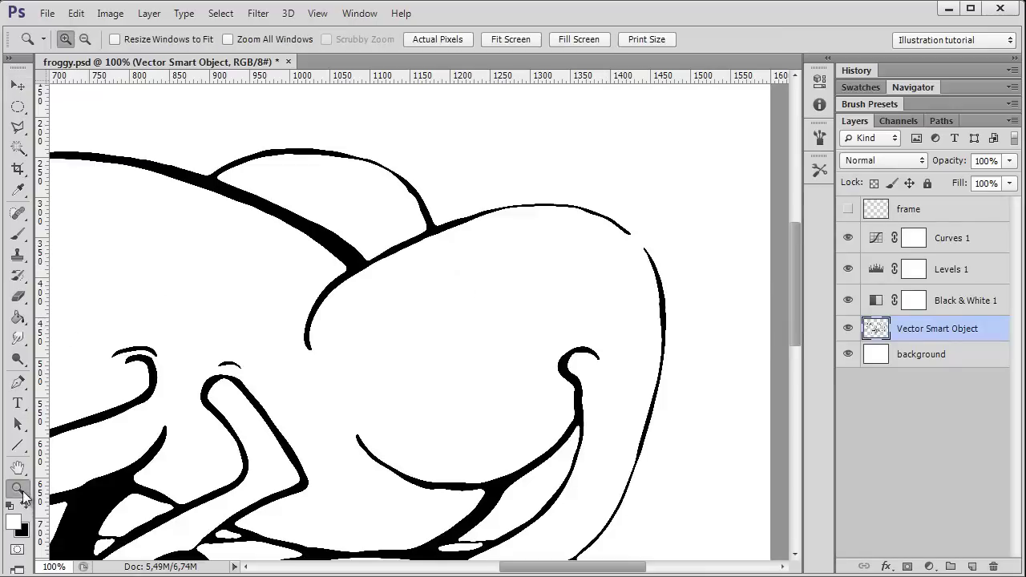
pyautogui.moveTo(592, 194); pyautogui.dragTo(688, 303)
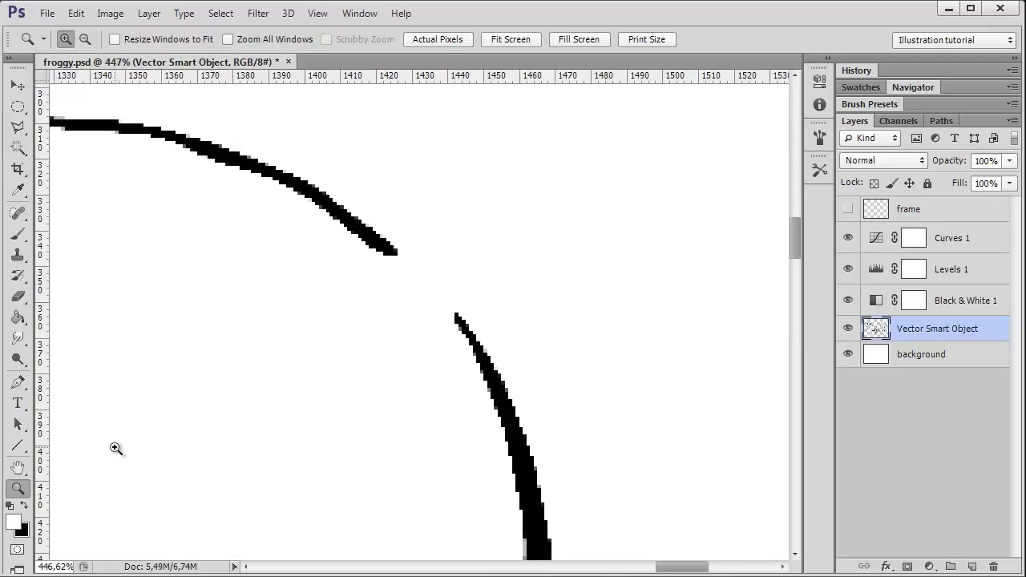
pyautogui.click(24, 505)
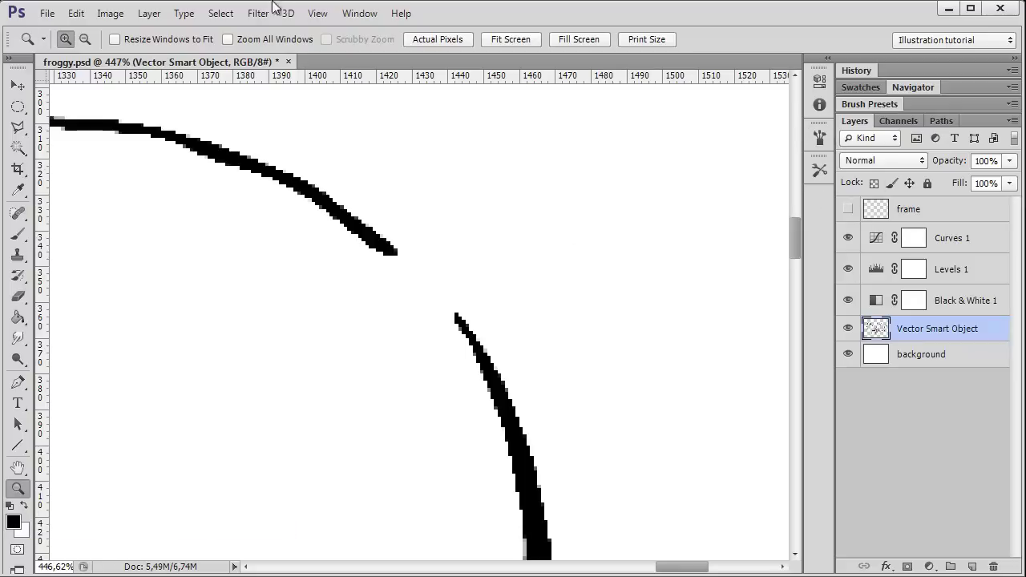
# Step: Bridge the gap in the frog's back curve with the 5 px HB Pencil brush preset
pyautogui.click(18, 234)
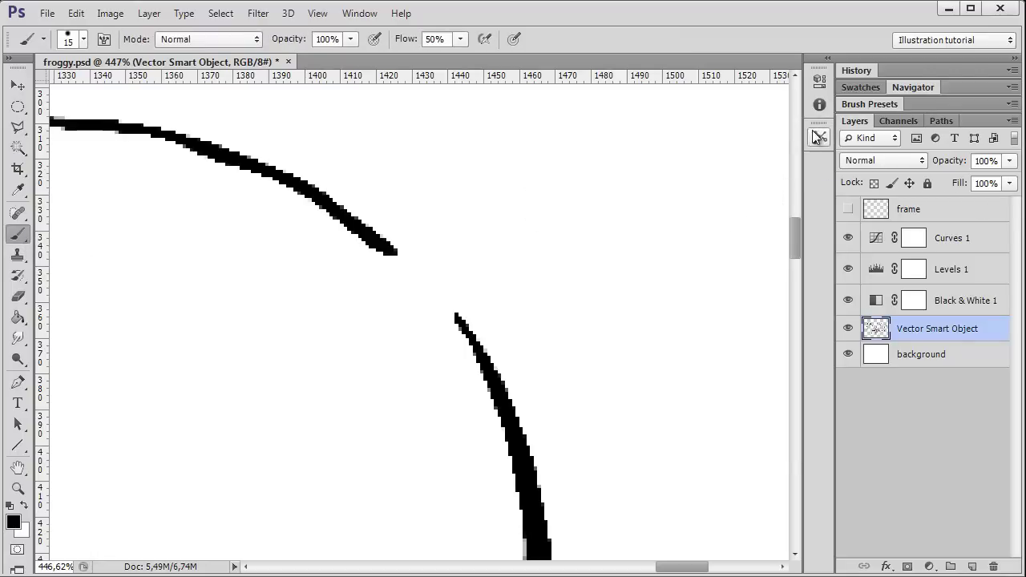
pyautogui.click(814, 137)
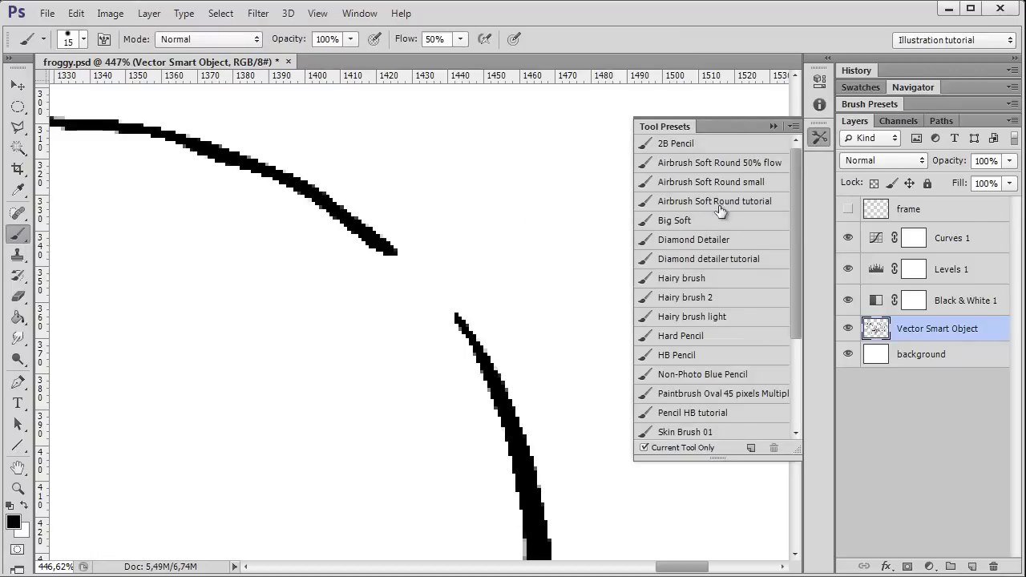
pyautogui.click(680, 356)
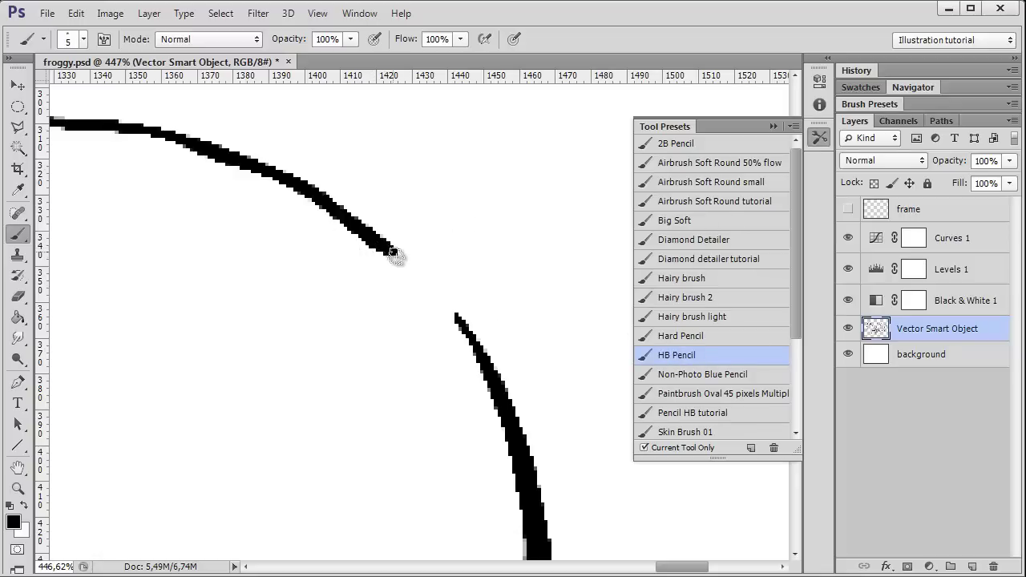
pyautogui.moveTo(396, 254); pyautogui.dragTo(458, 315)
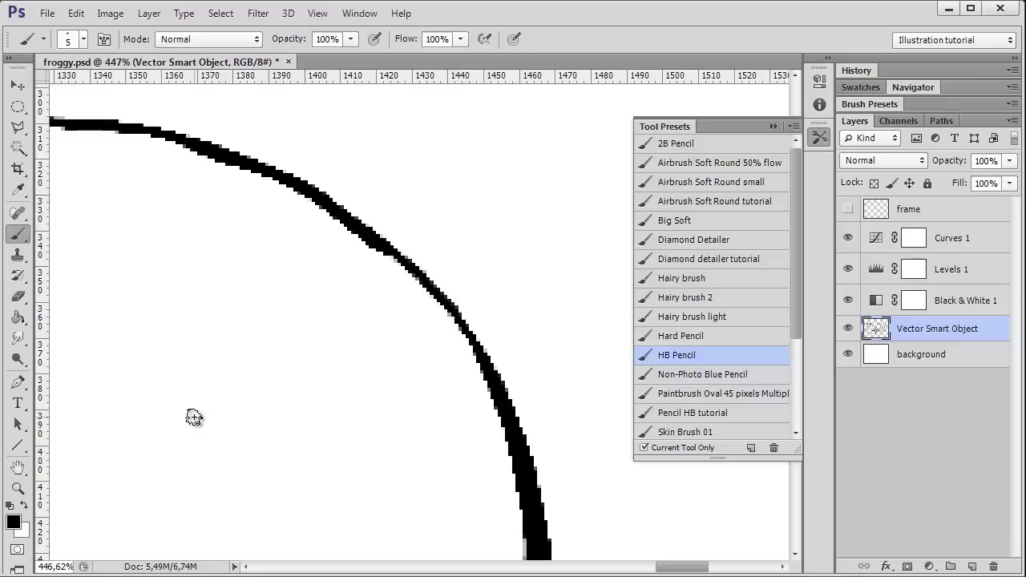
# Step: Zoom out to 50% to see the whole repaired frog and close the Tool Presets list
pyautogui.hotkey('ctrl', '-')
pyautogui.hotkey('ctrl', '-')
pyautogui.hotkey('ctrl', '-')
pyautogui.hotkey('ctrl', '-')
pyautogui.hotkey('ctrl', '-')
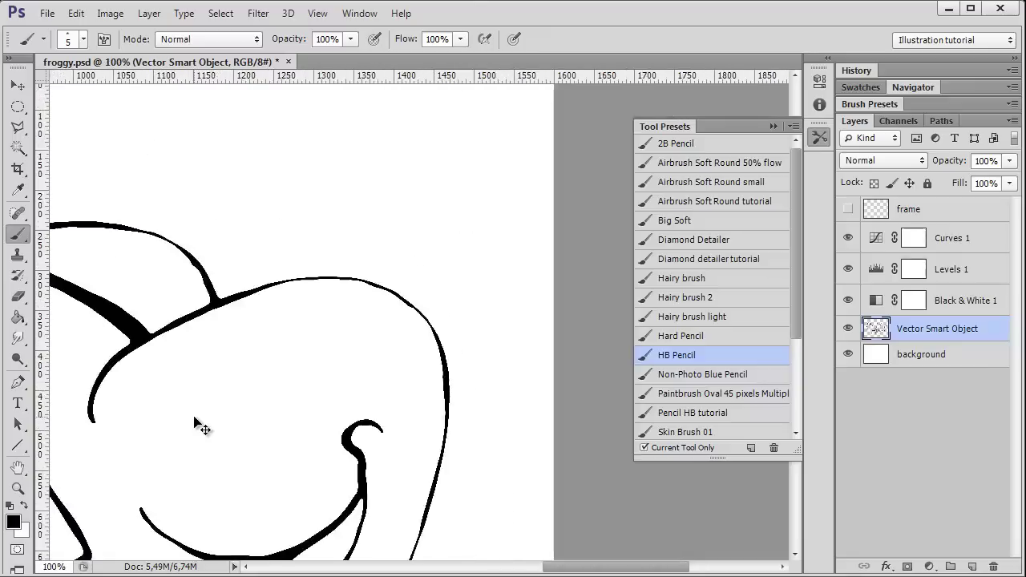
pyautogui.hotkey('ctrl', '-')
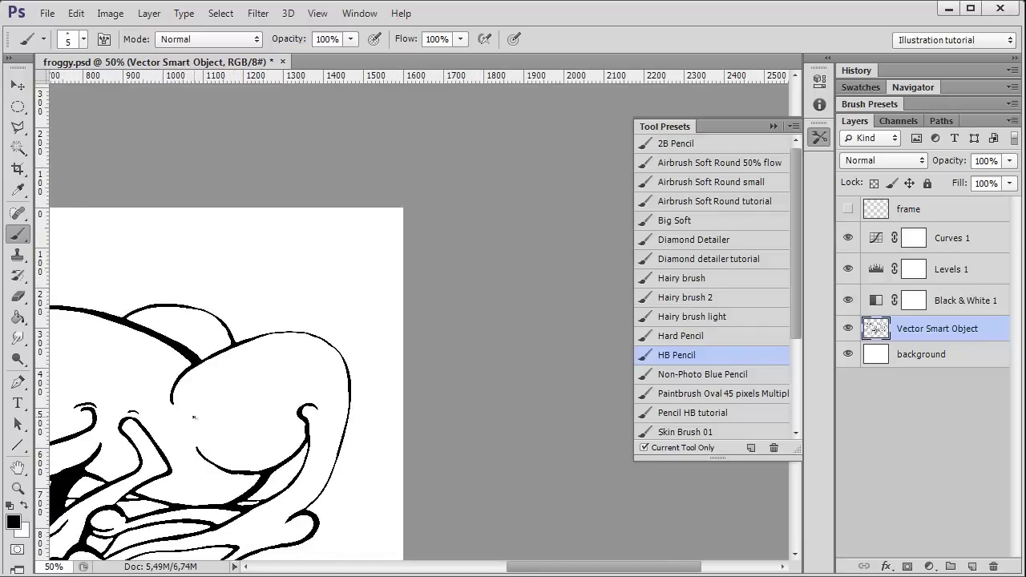
pyautogui.moveTo(569, 570); pyautogui.dragTo(485, 569)
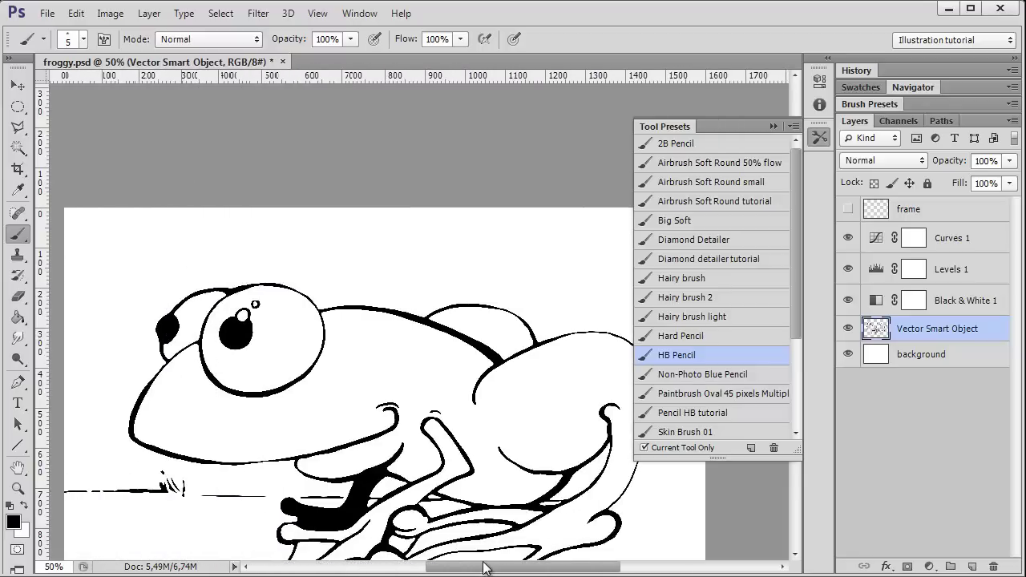
pyautogui.scroll(-3, 378, 295)
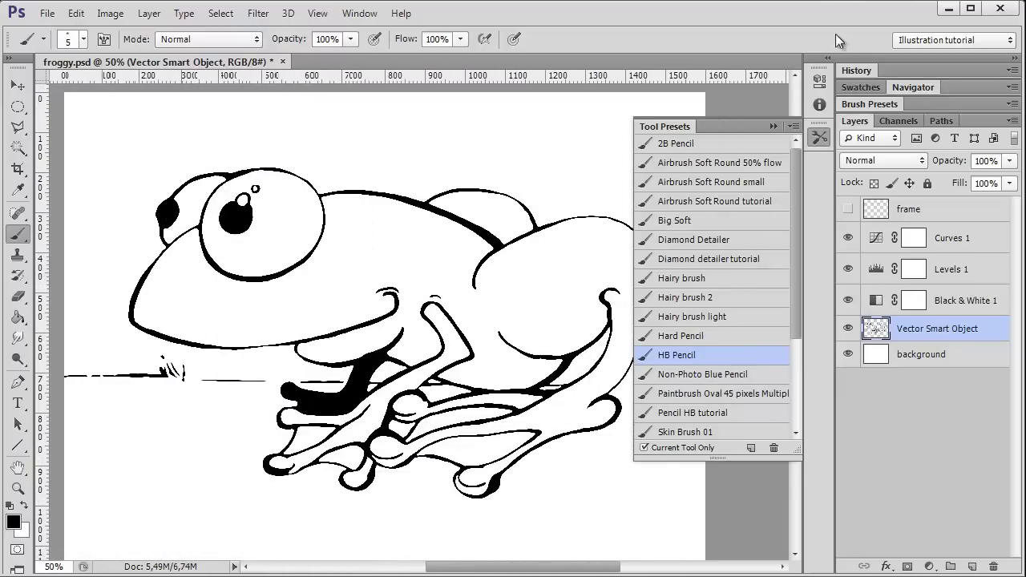
pyautogui.click(772, 126)
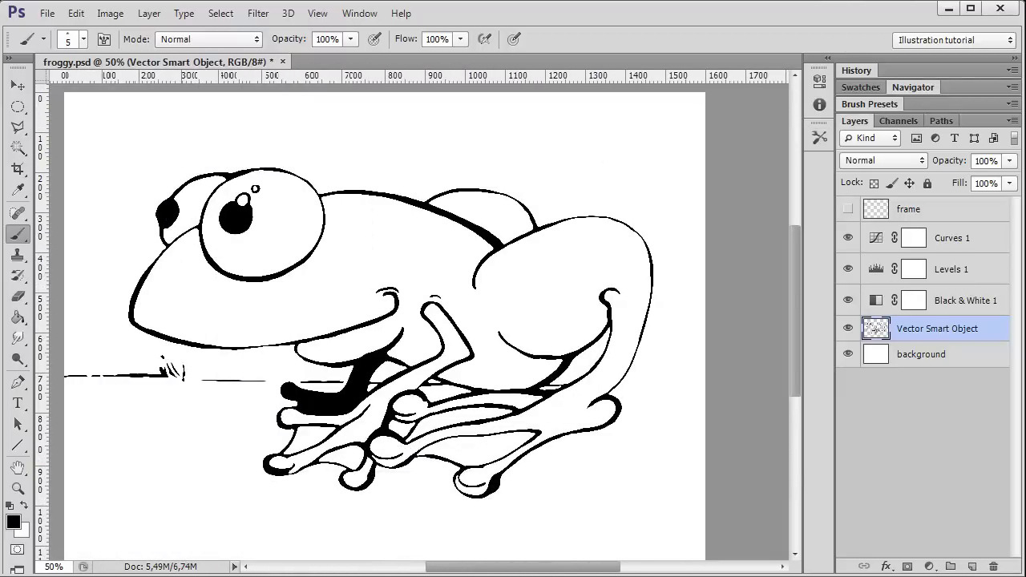
pyautogui.moveTo(563, 572)
pyautogui.mouseDown()
pyautogui.moveTo(550, 568)
pyautogui.moveTo(558, 569)
pyautogui.mouseUp()
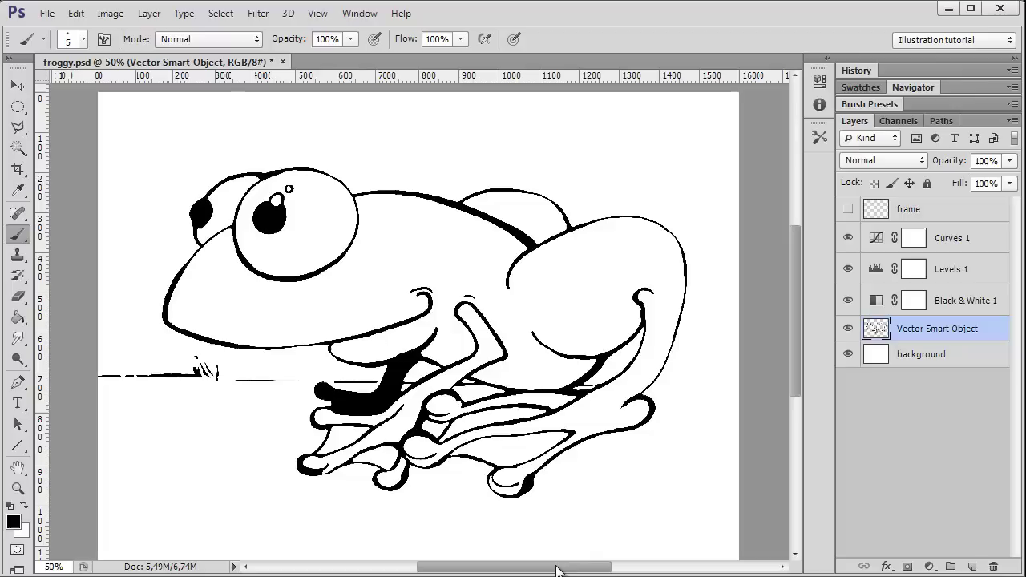